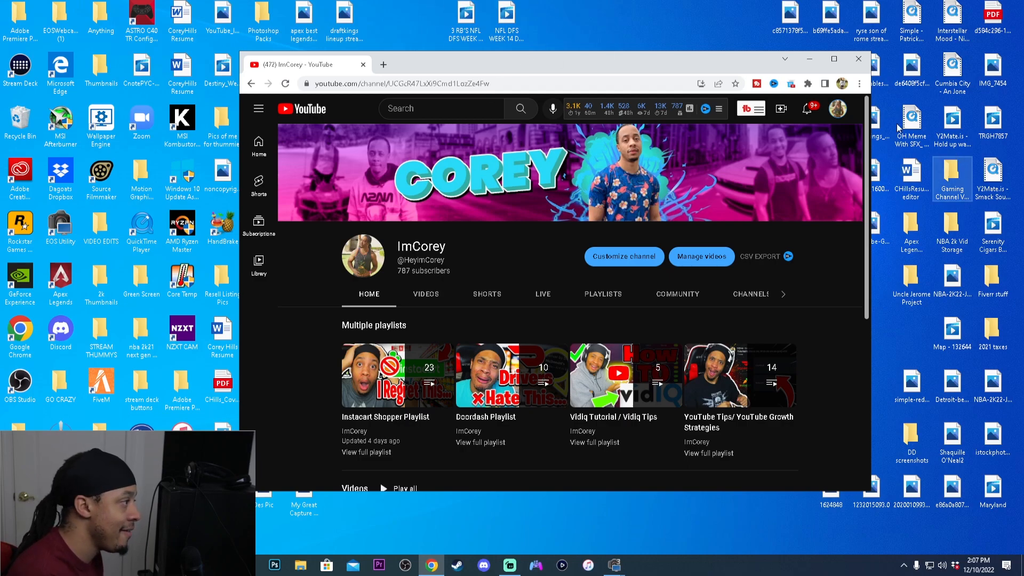
Start a new YouTube video upload with the desktop file 3 RB'S NFL DFS WEEK 14 DRAFTKINGS FANTASY FOOTBALL LINEUP.
left_click(834, 59)
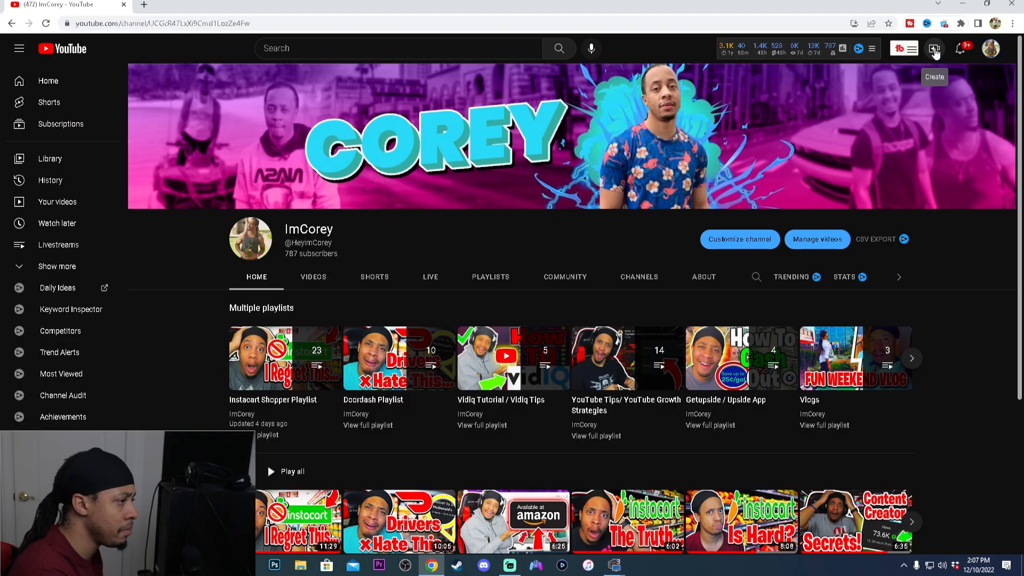
left_click(937, 52)
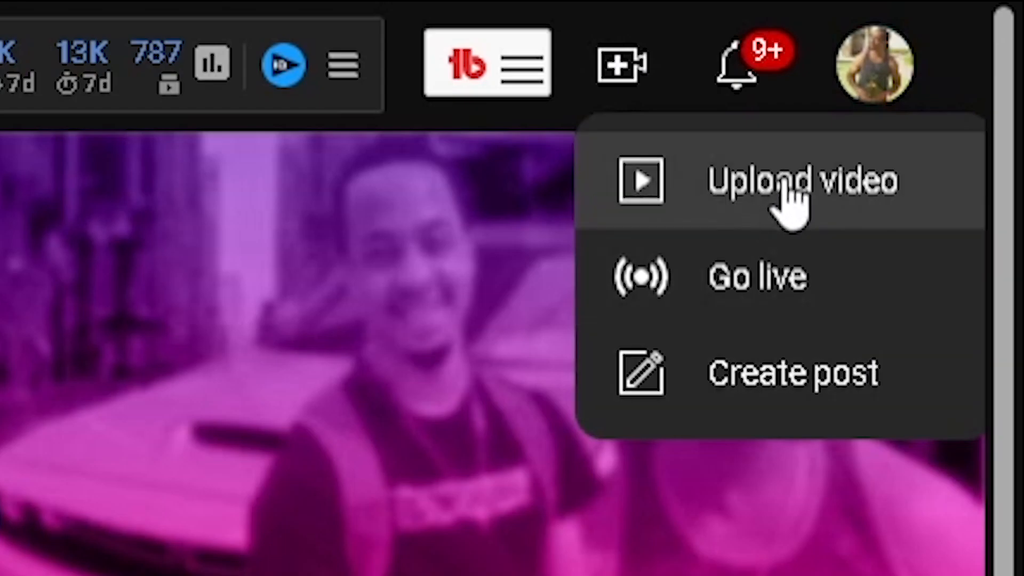
left_click(970, 75)
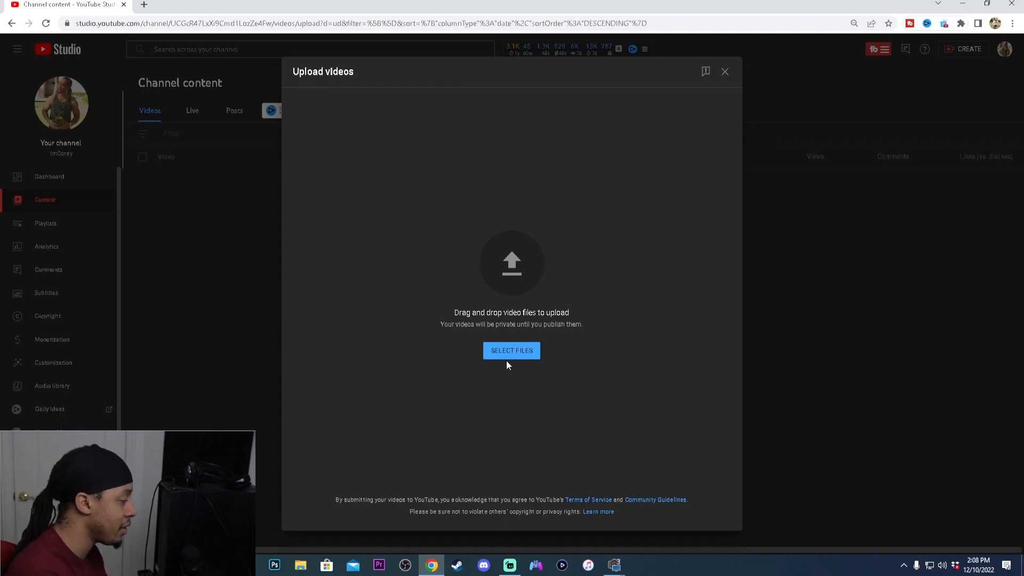
left_click(987, 3)
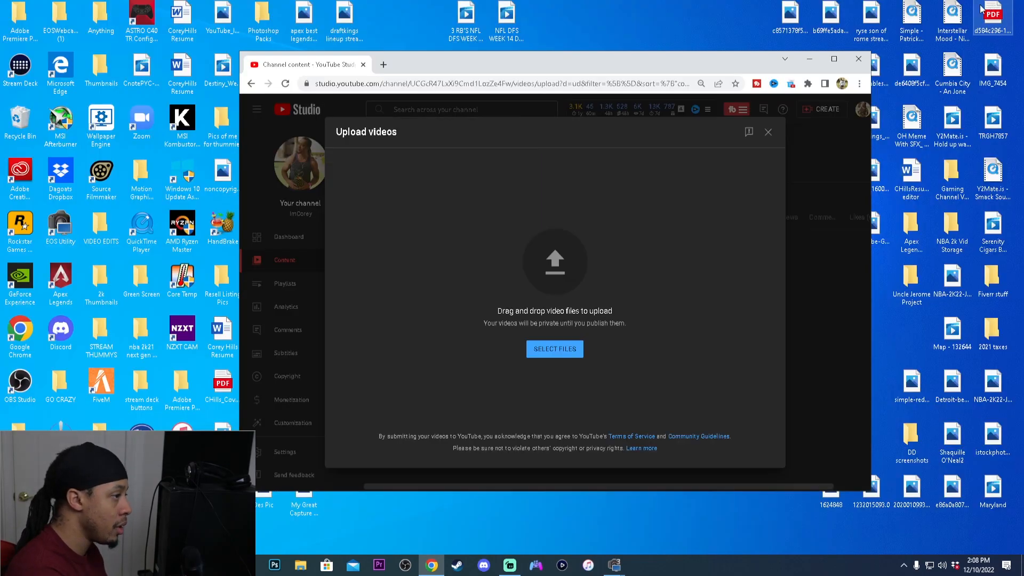
left_click_drag(468, 31, 555, 259)
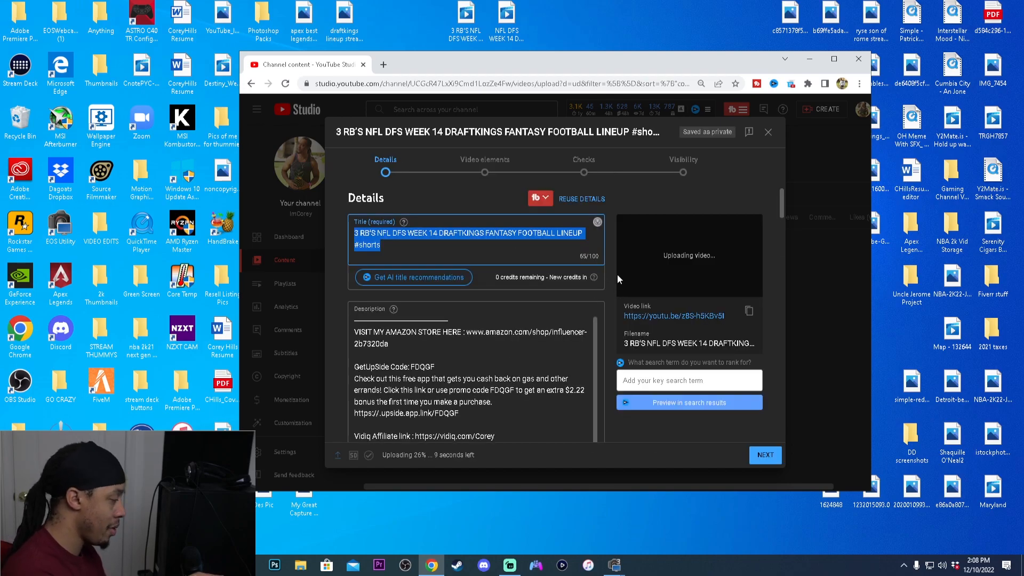
Open the description with a short paragraph presenting the NFL DFS Week 14 draftkings fantasy football lineup, made for draftkings cash games, with more coming soon.
left_click(834, 59)
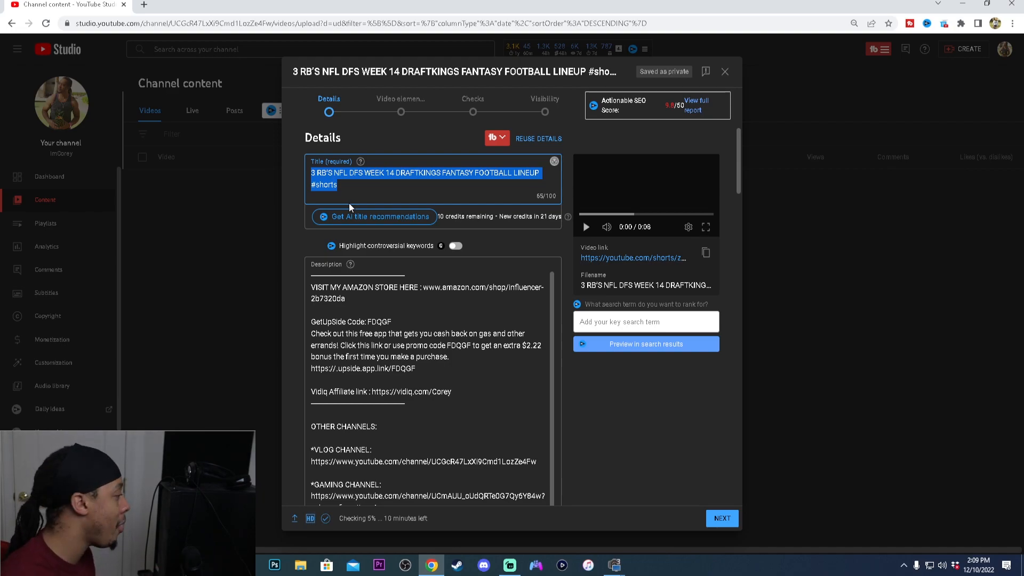
left_click(344, 186)
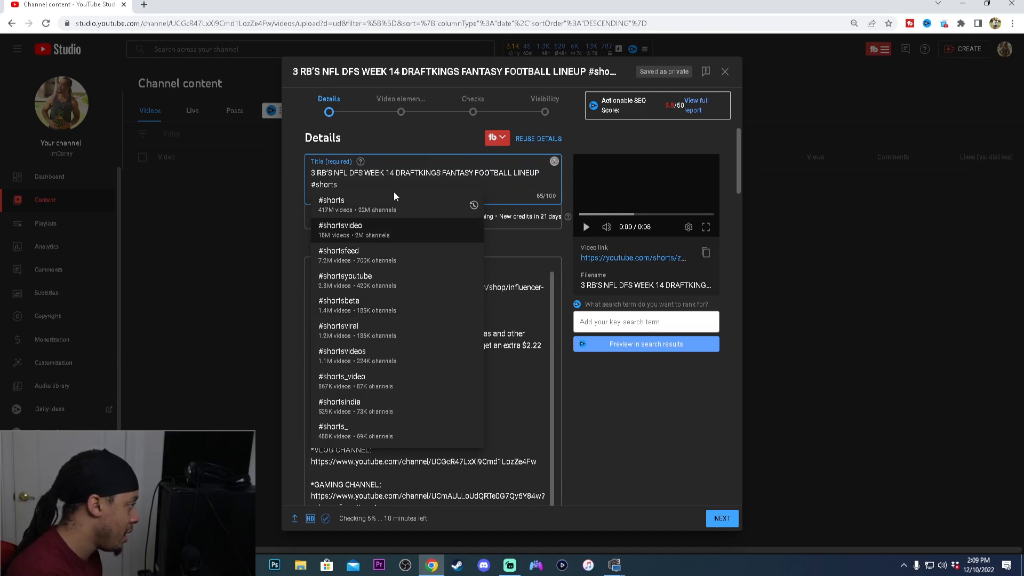
left_click(455, 297)
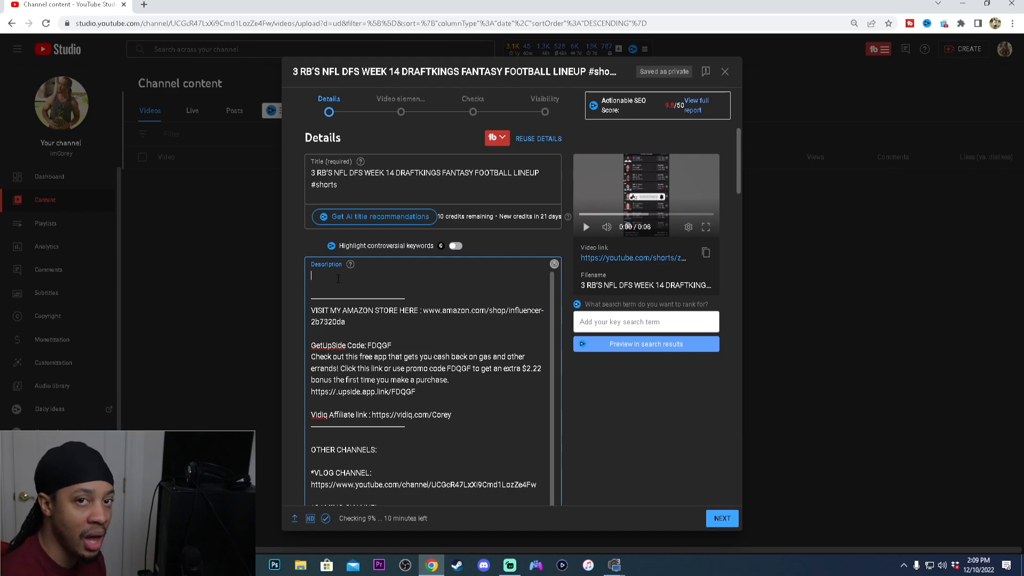
type("NFL DFS Week 14 draftkings fantasy football lineup. This fantasy football lineup was made for draftkings cash games. I hope you all enjoy this NFL dfs lineup, more are coming soon!")
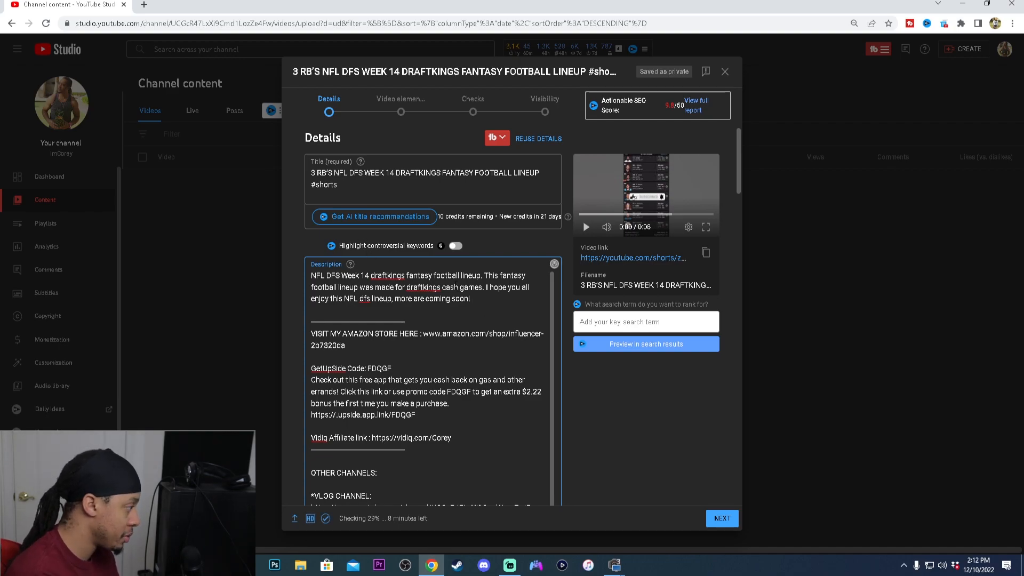
Complete the hashtags at the end of the description as #draftkings #nfl #fantasyfootball.
scroll(471, 317, "down", 1)
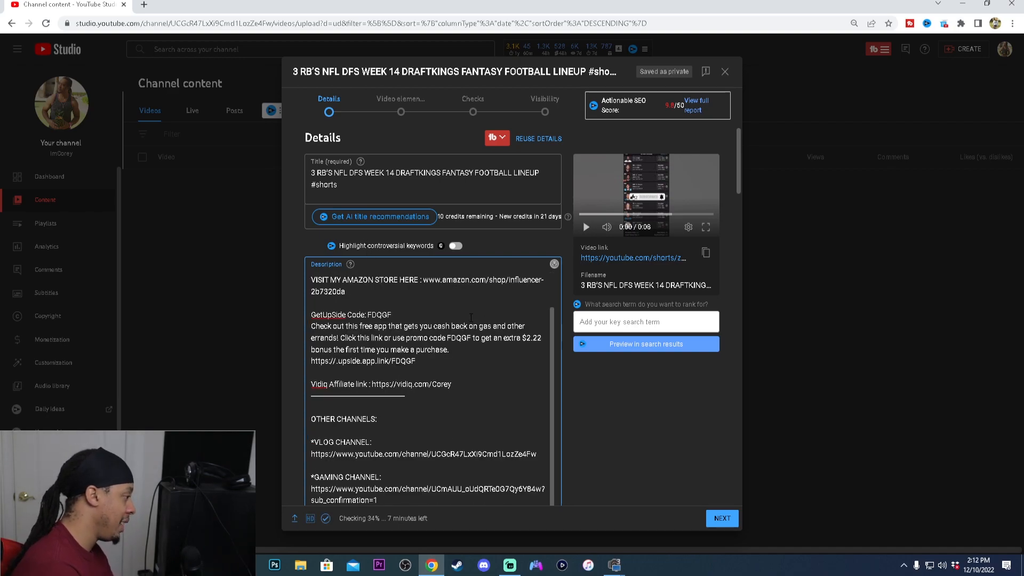
scroll(457, 318, "down", 1)
scroll(452, 347, "down", 6)
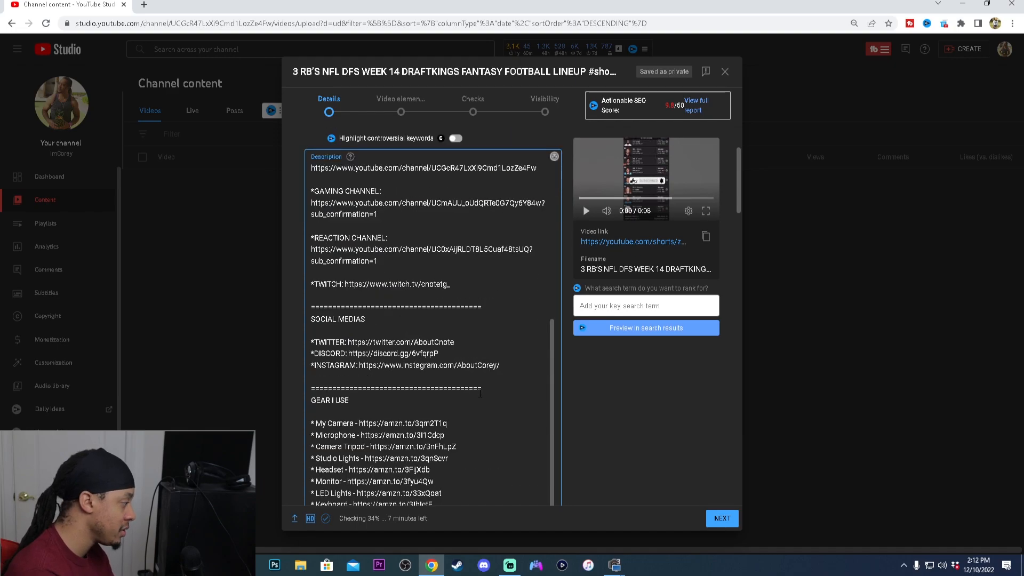
scroll(479, 396, "up", 1)
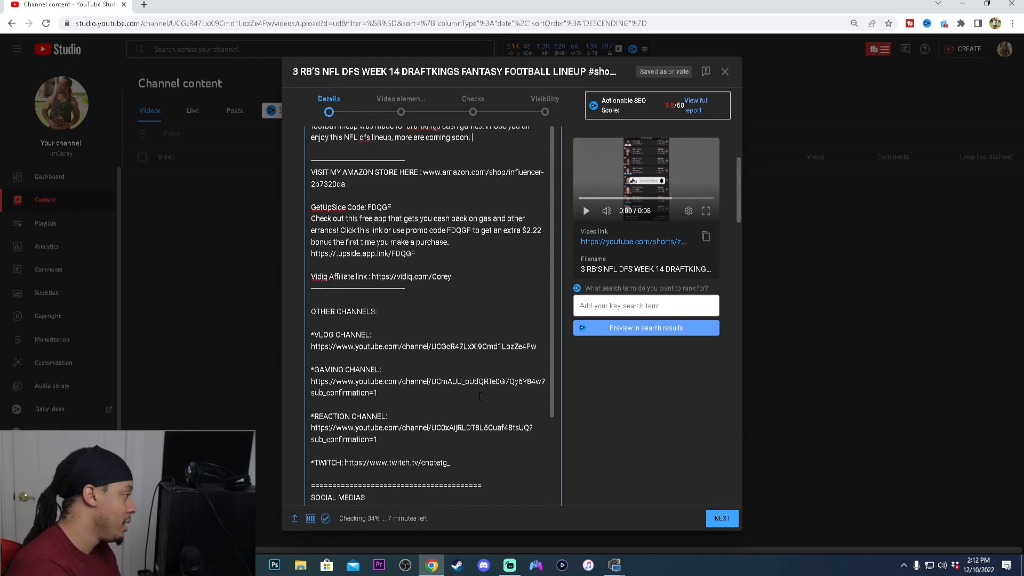
scroll(479, 397, "up", 3)
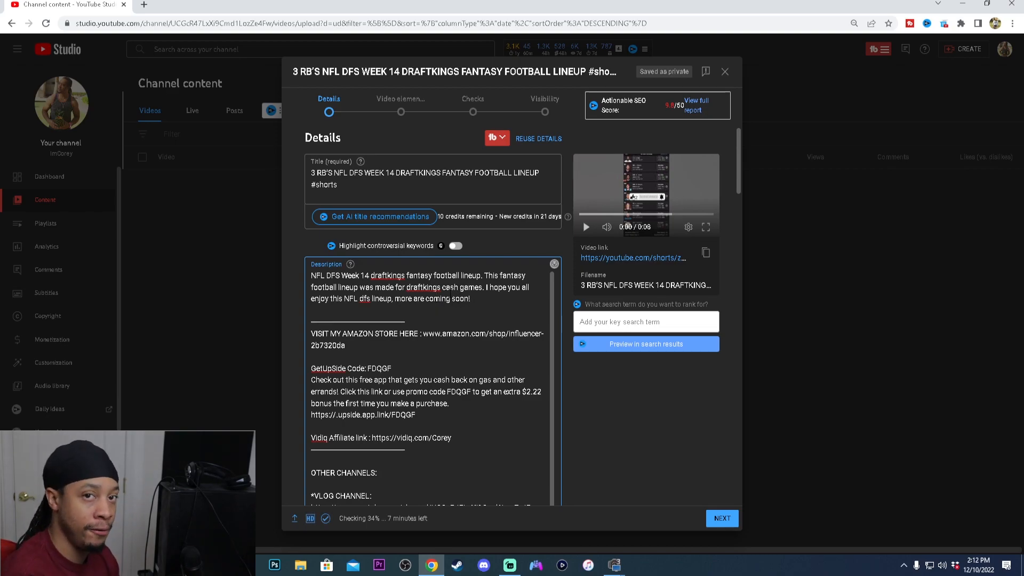
scroll(462, 324, "down", 10)
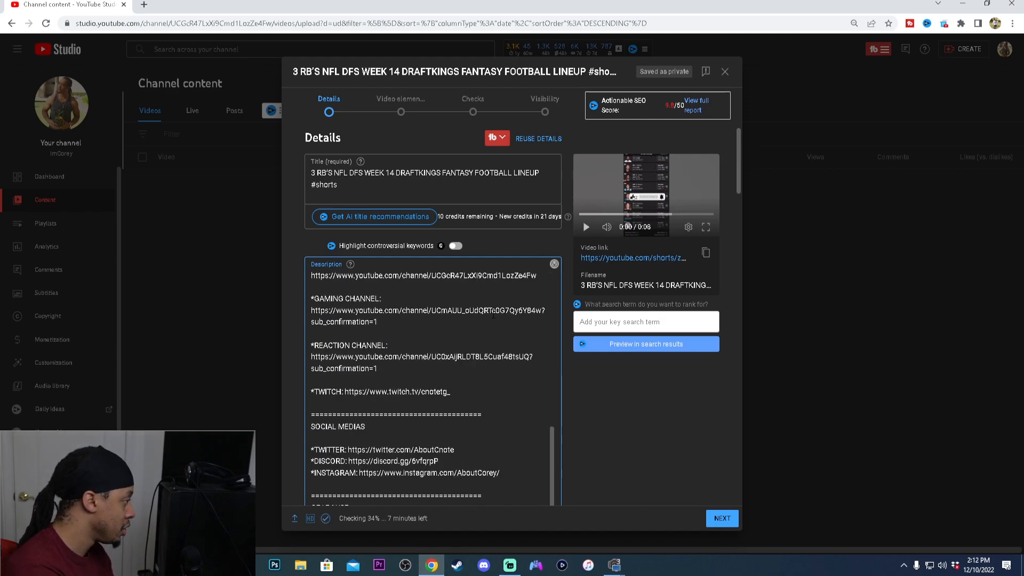
scroll(463, 324, "down", 2)
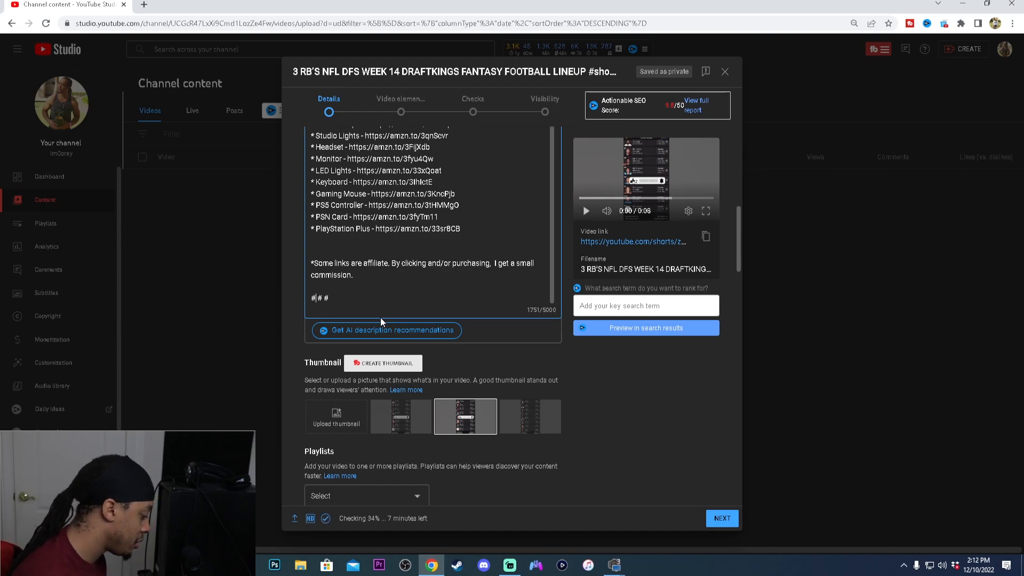
type("dra")
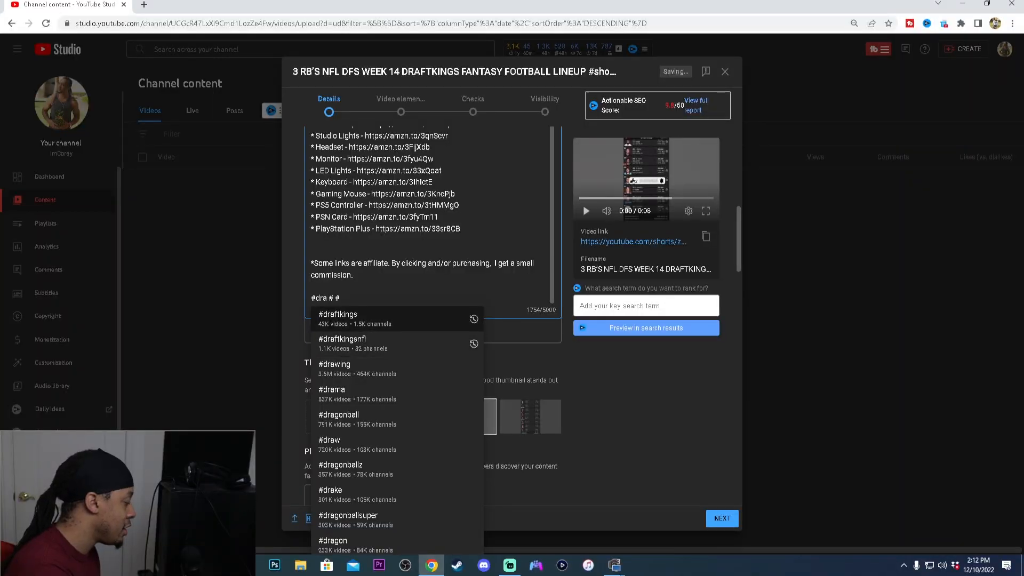
left_click(341, 319)
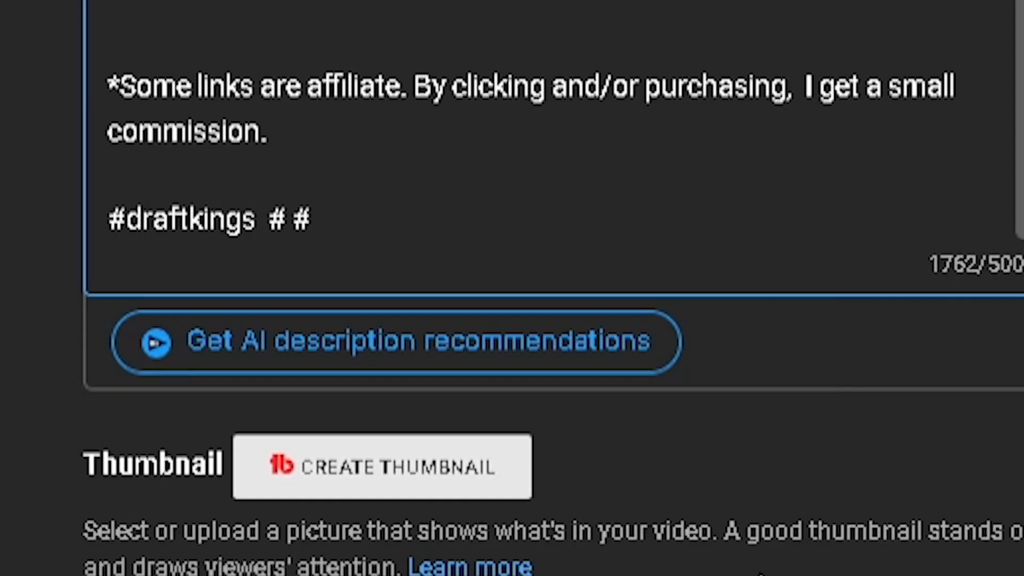
key("Right")
type("nfl")
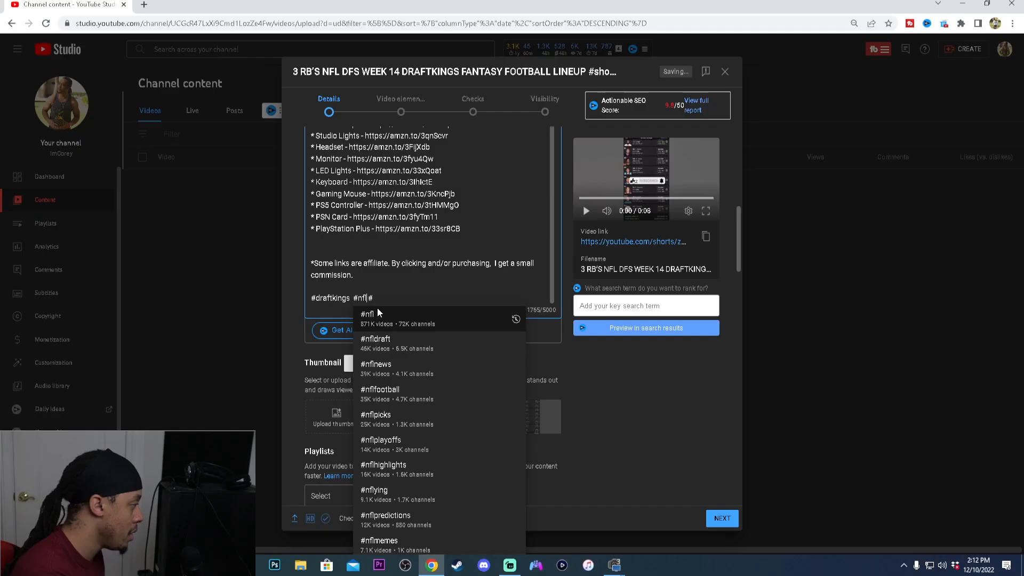
type("#fantas")
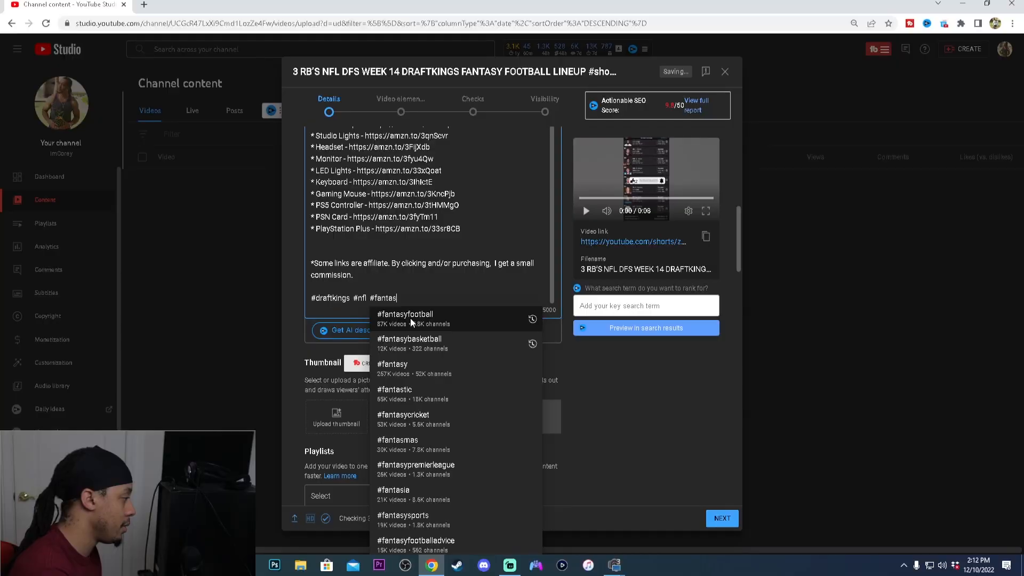
left_click(413, 262)
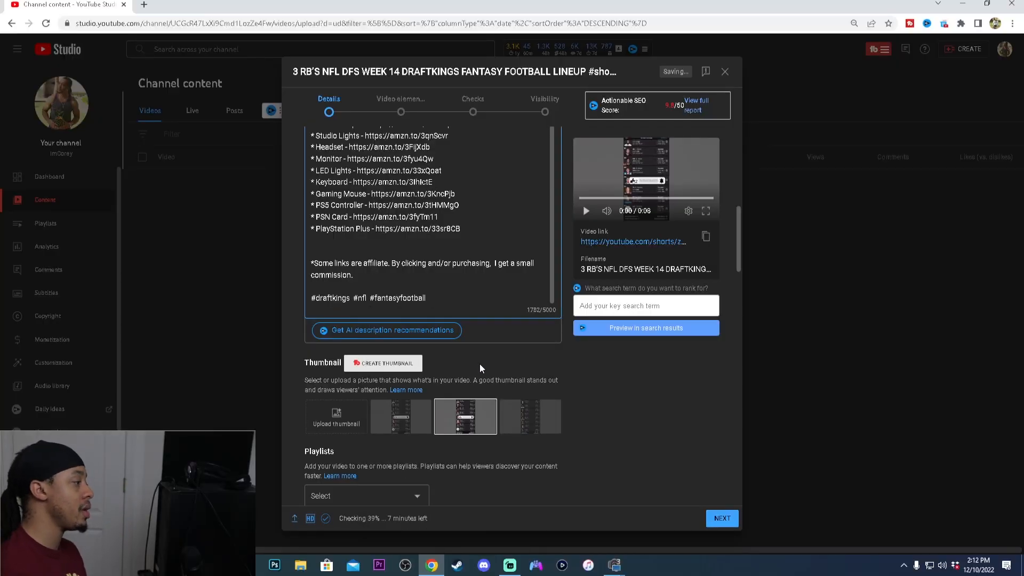
Add the video to the Fantasy Football & DFS Content playlist.
scroll(496, 373, "down", 1)
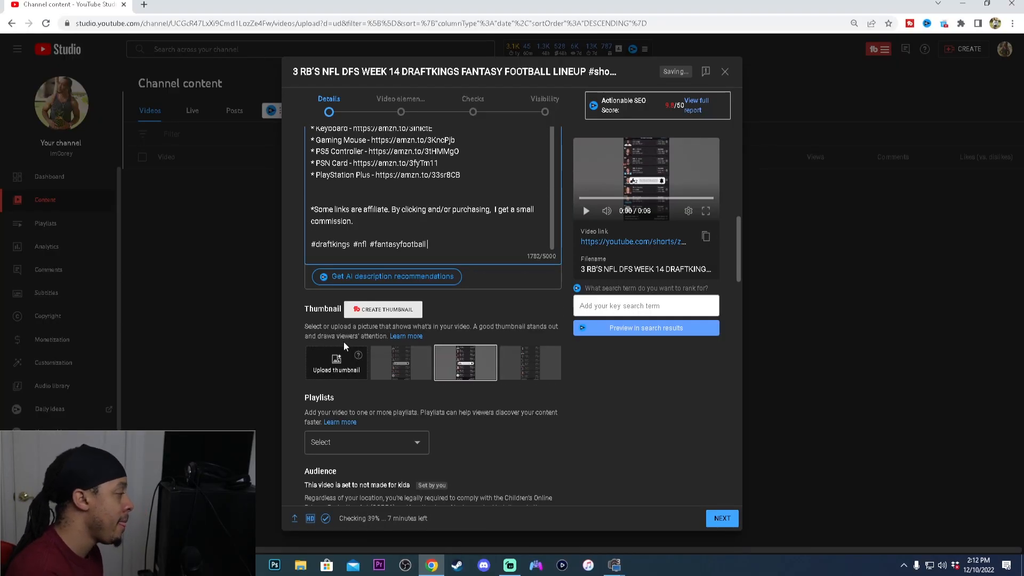
scroll(464, 374, "down", 1)
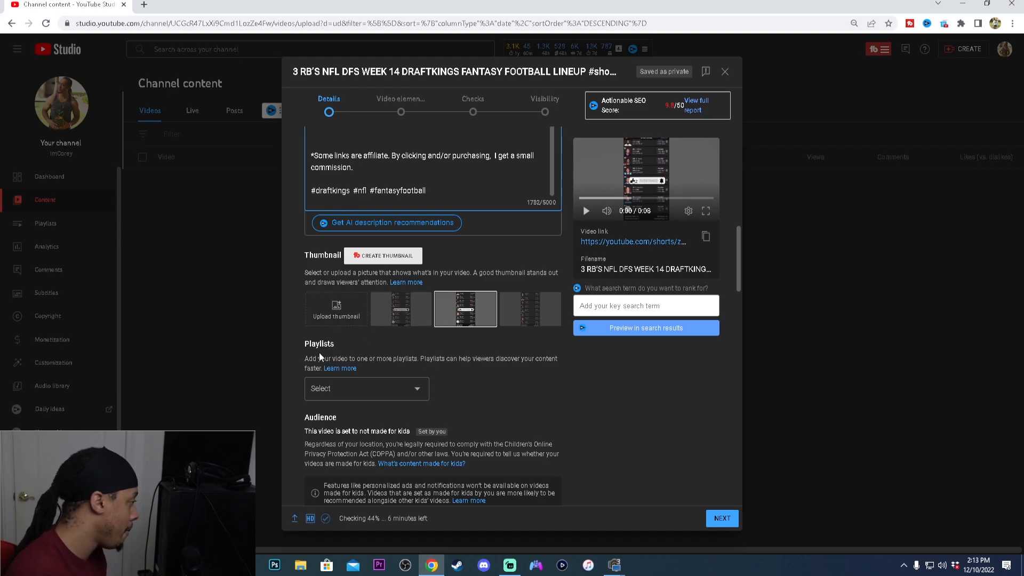
scroll(450, 358, "down", 1)
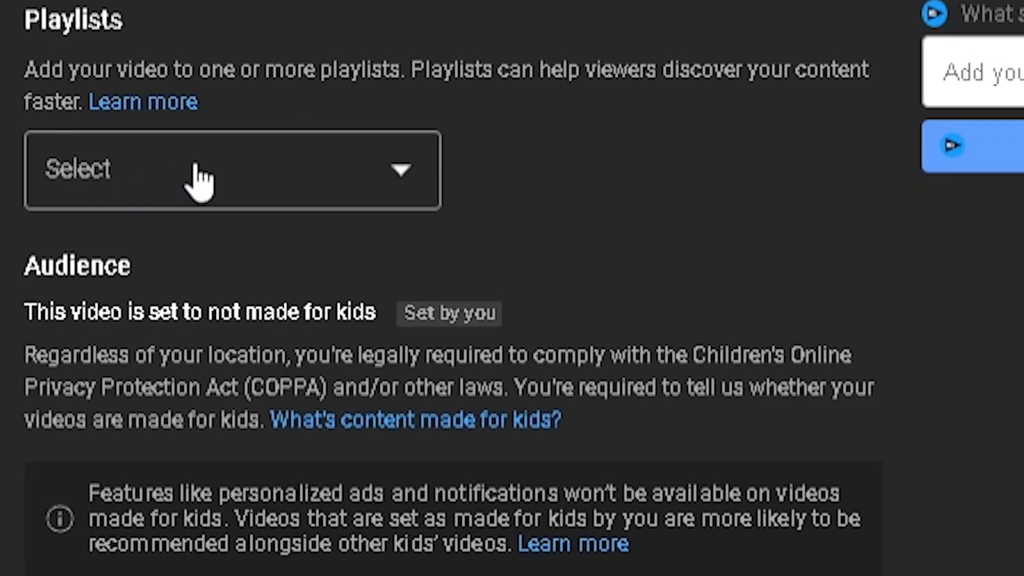
left_click(341, 336)
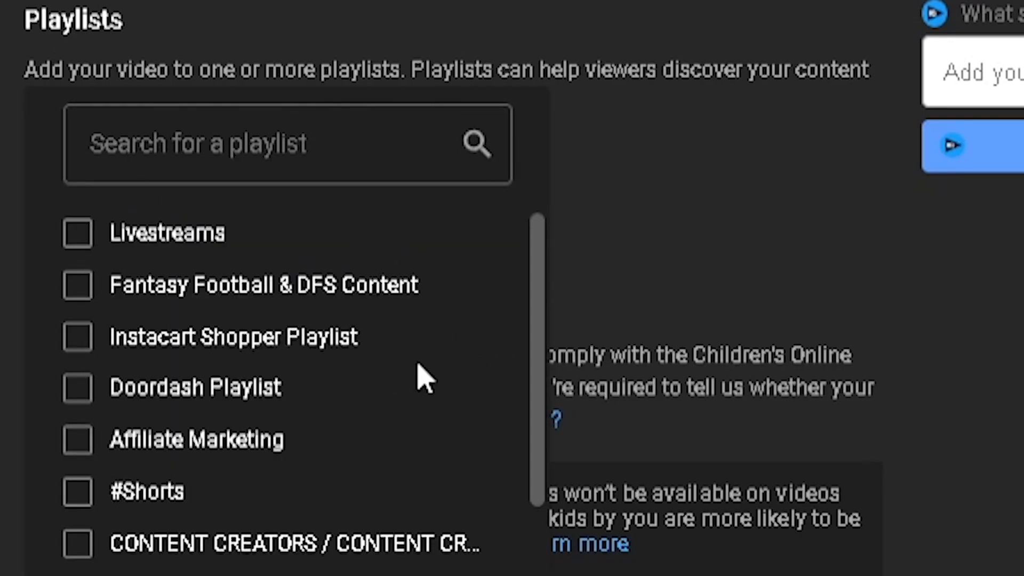
left_click(42, 285)
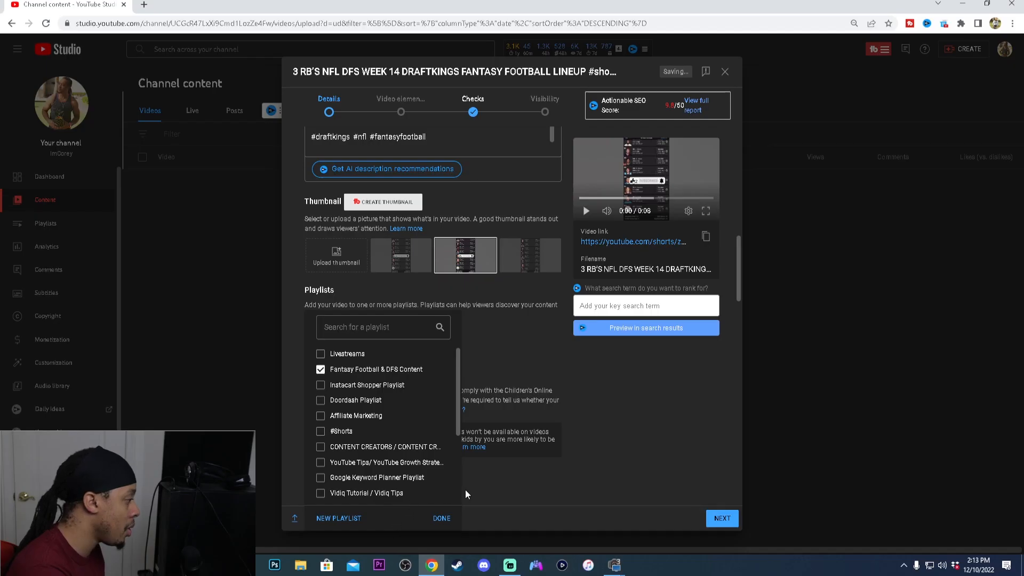
left_click(443, 518)
Delete the existing video tags vlog, weekly vlog, influencer vlog and the creator's first name, keeping the channel name tag.
scroll(562, 359, "down", 3)
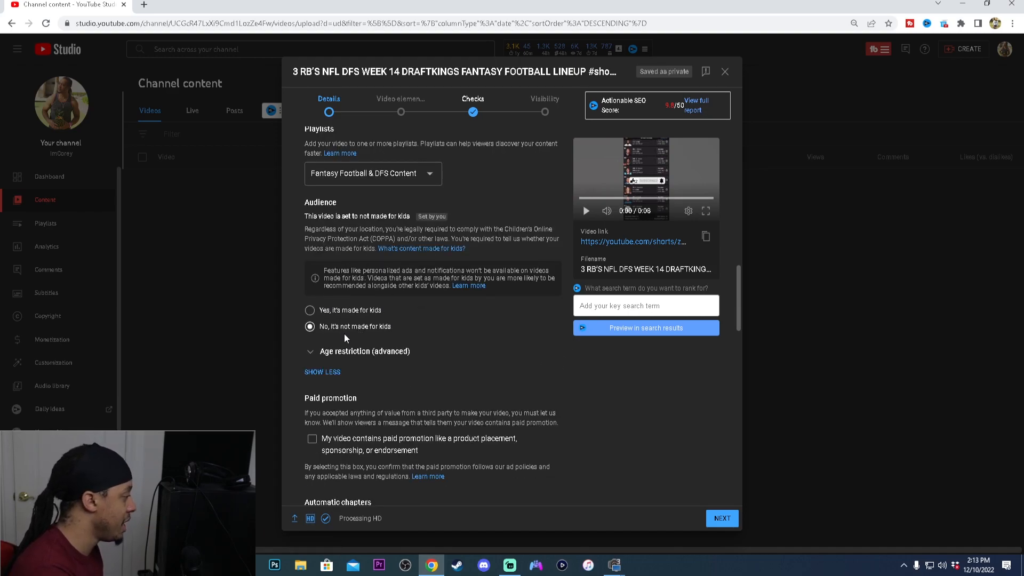
scroll(360, 238, "down", 2)
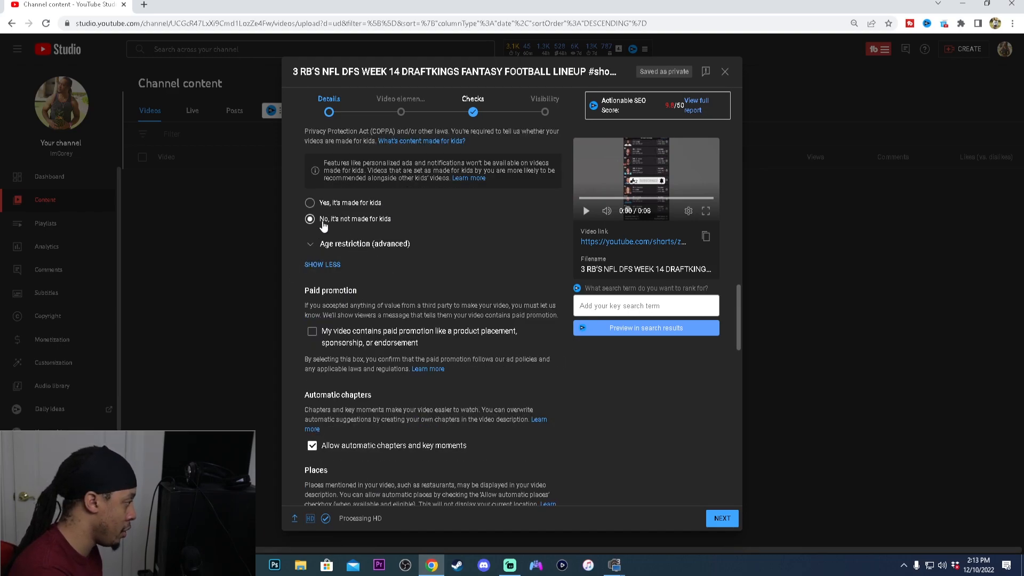
scroll(458, 251, "down", 3)
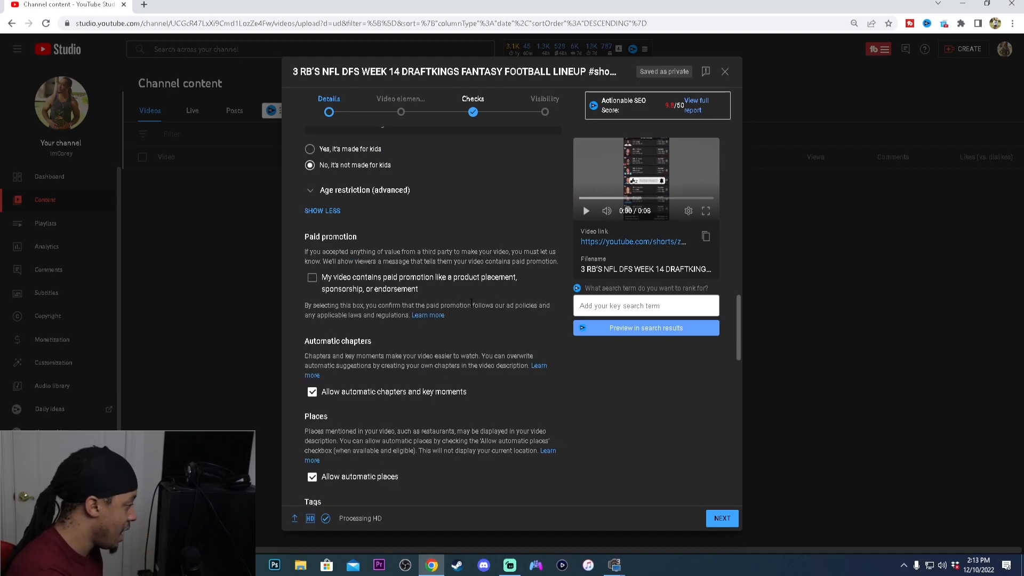
scroll(461, 318, "down", 1)
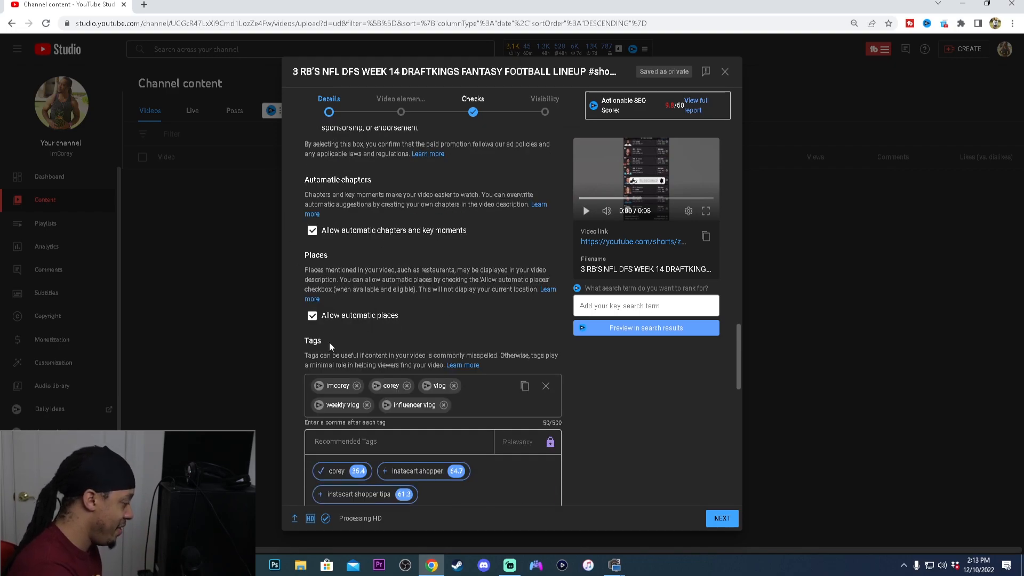
scroll(426, 307, "down", 1)
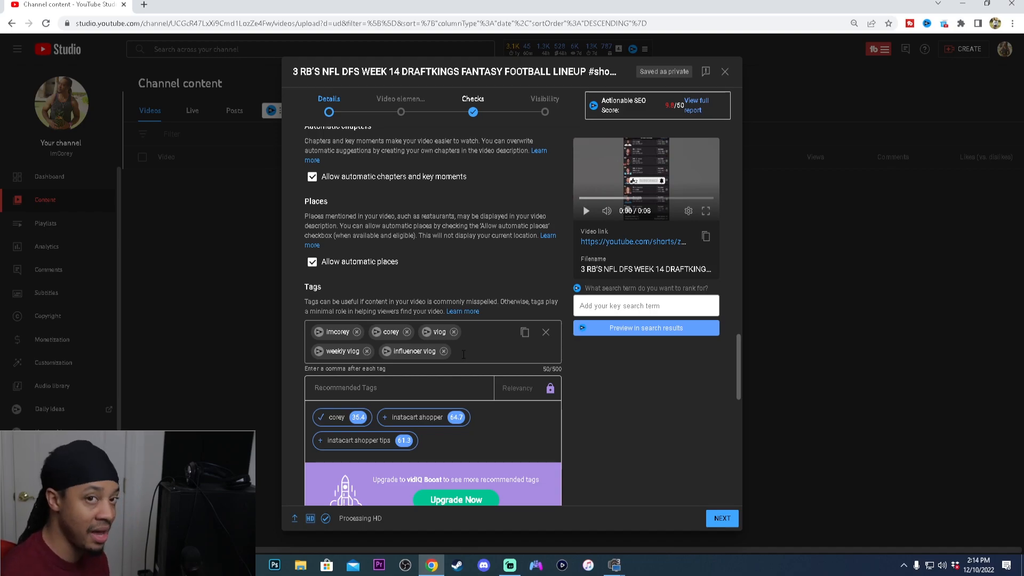
key("BackSpace")
key("BackSpace")
key("BackSpace")
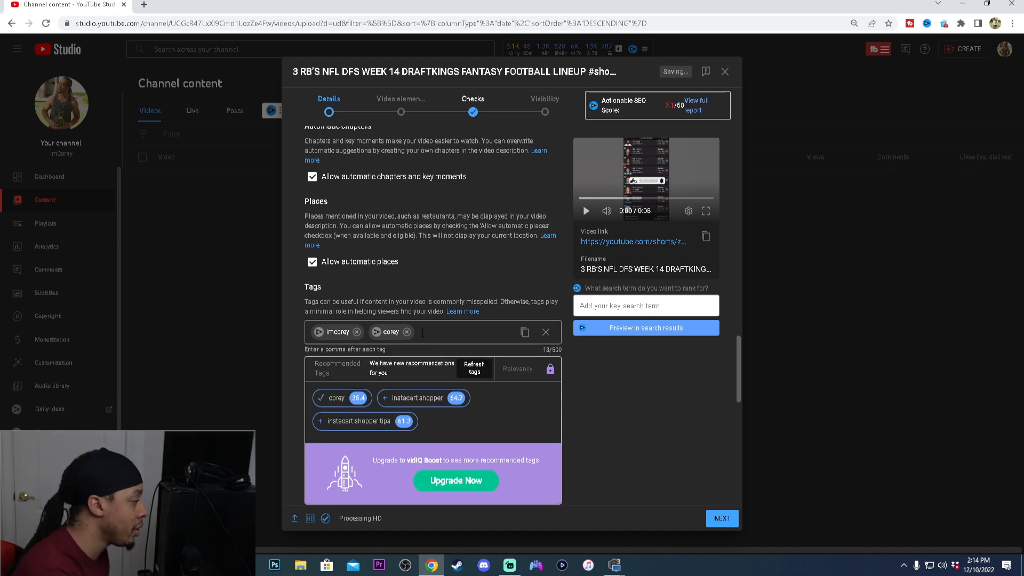
left_click(407, 332)
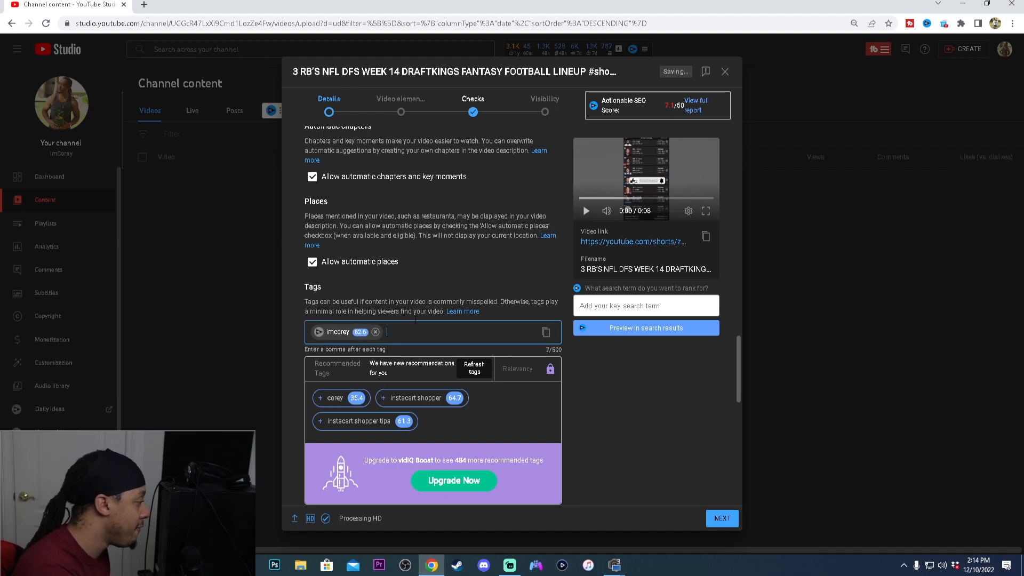
Add the video tags nfl and draftkings.
type("nfl, ")
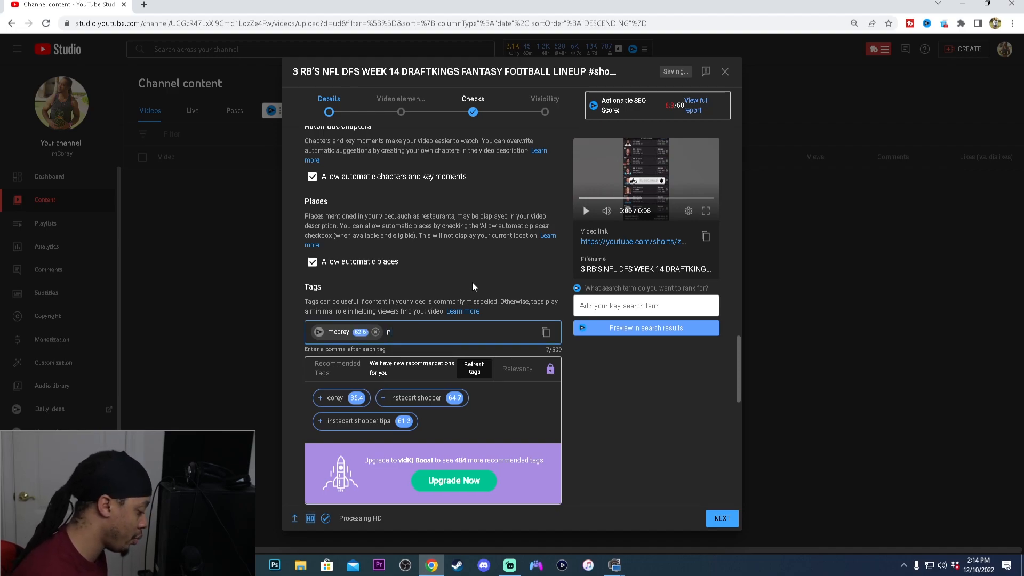
type("dra")
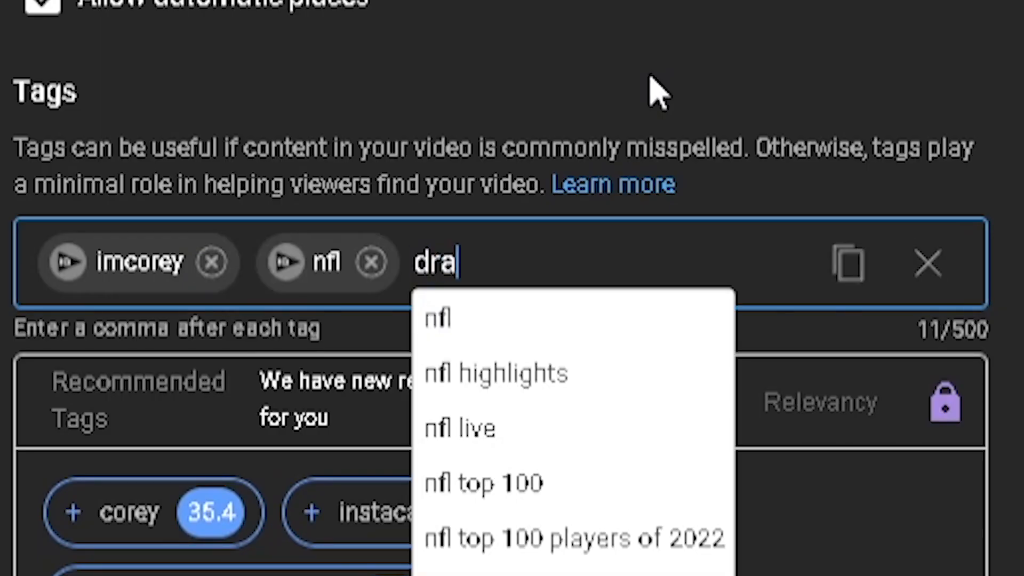
type("ftkings")
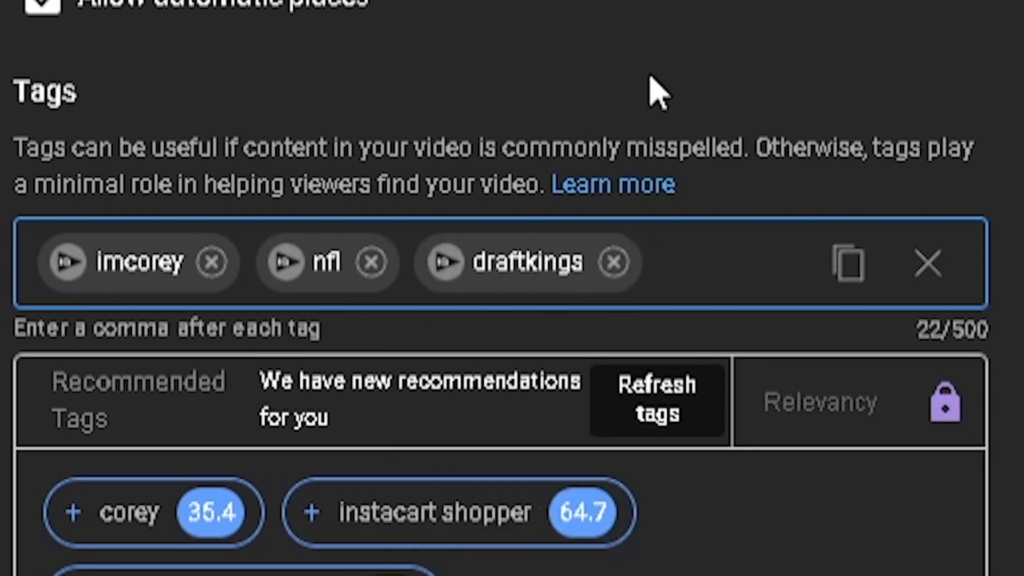
Add nfl dfs and dfs to the video's tags after draftkings.
type(", nfl d")
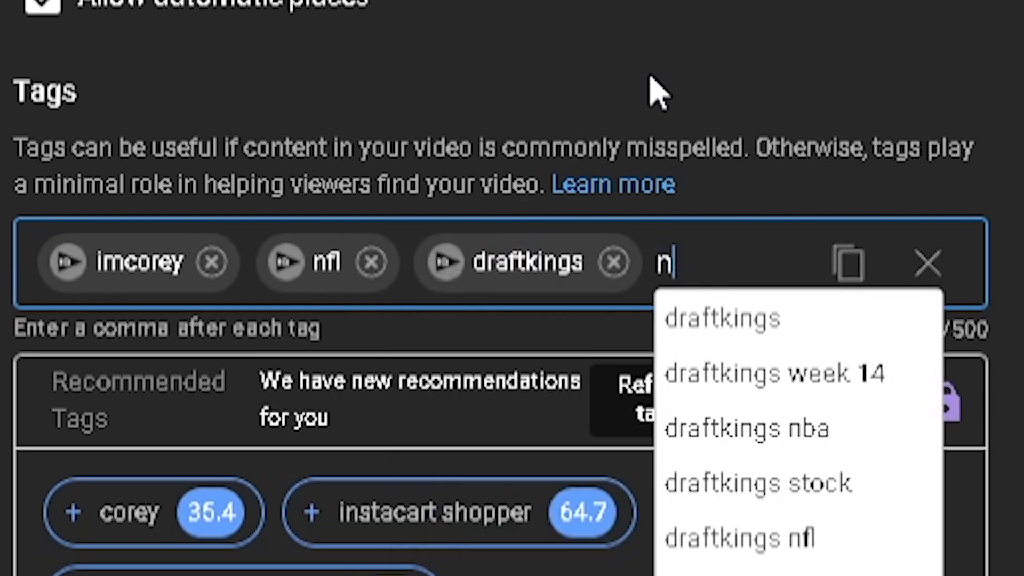
type("fs")
type(", ")
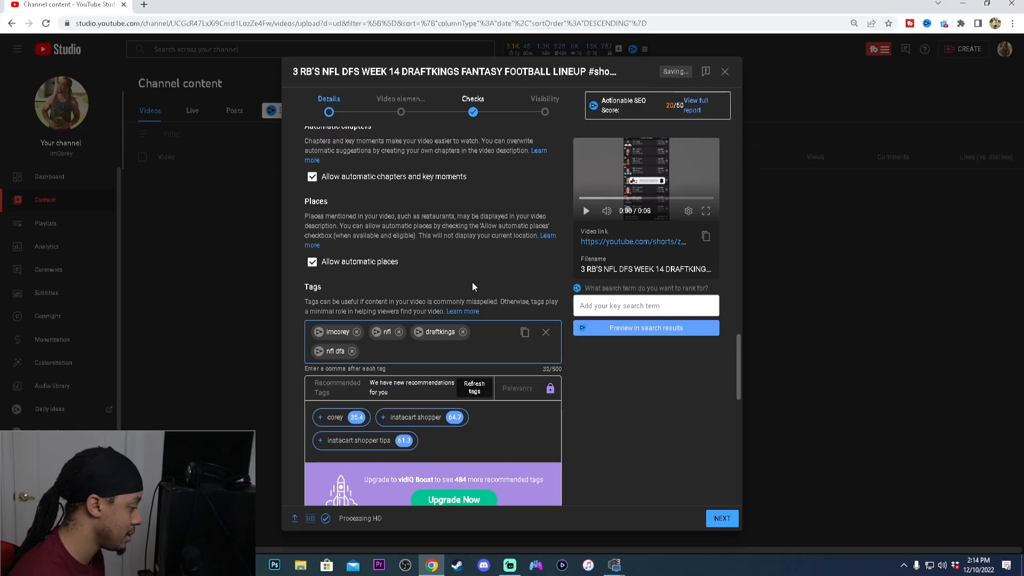
type("dfs")
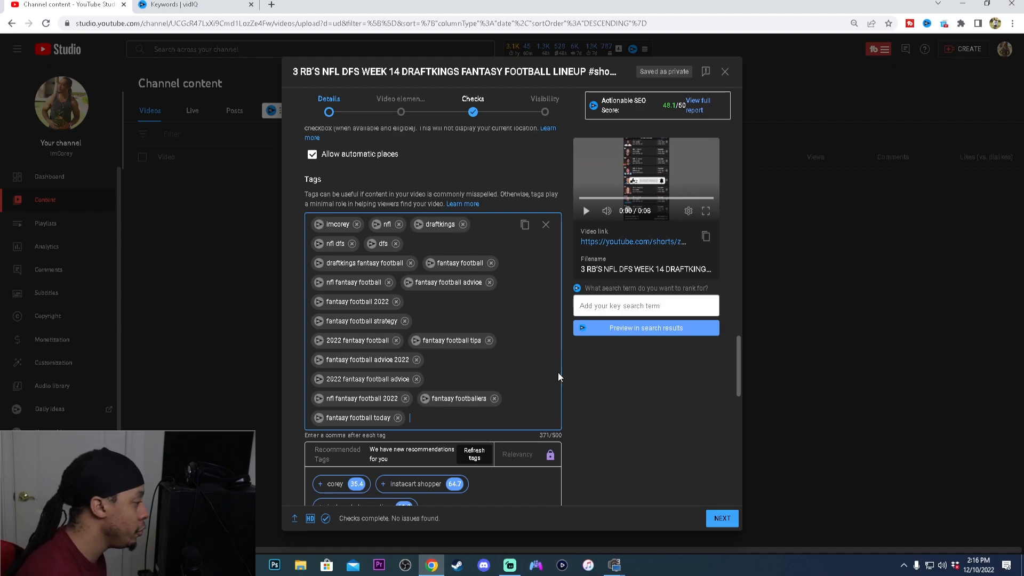
Change the video's category to Sports.
scroll(587, 377, "down", 10)
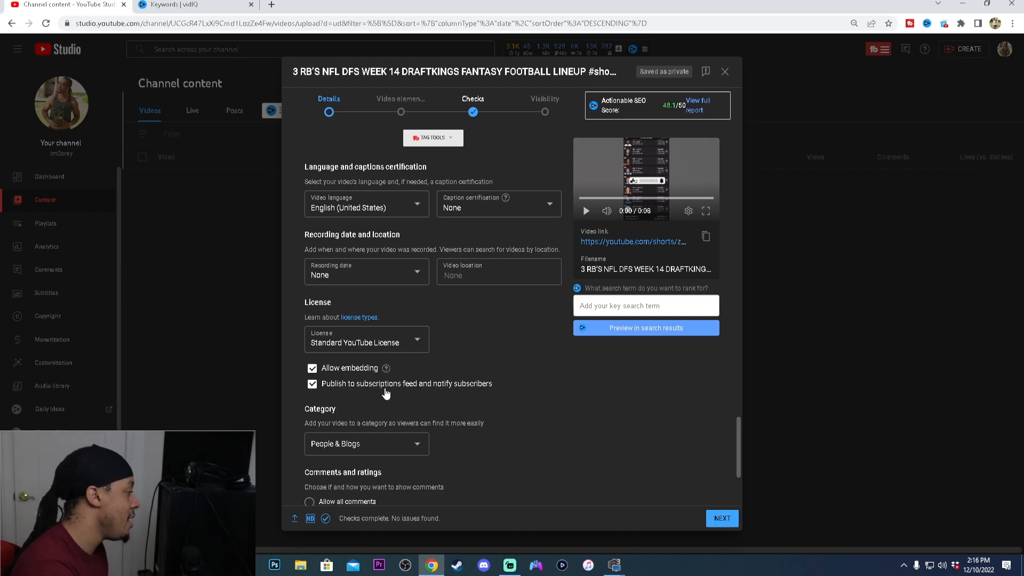
scroll(387, 394, "down", 1)
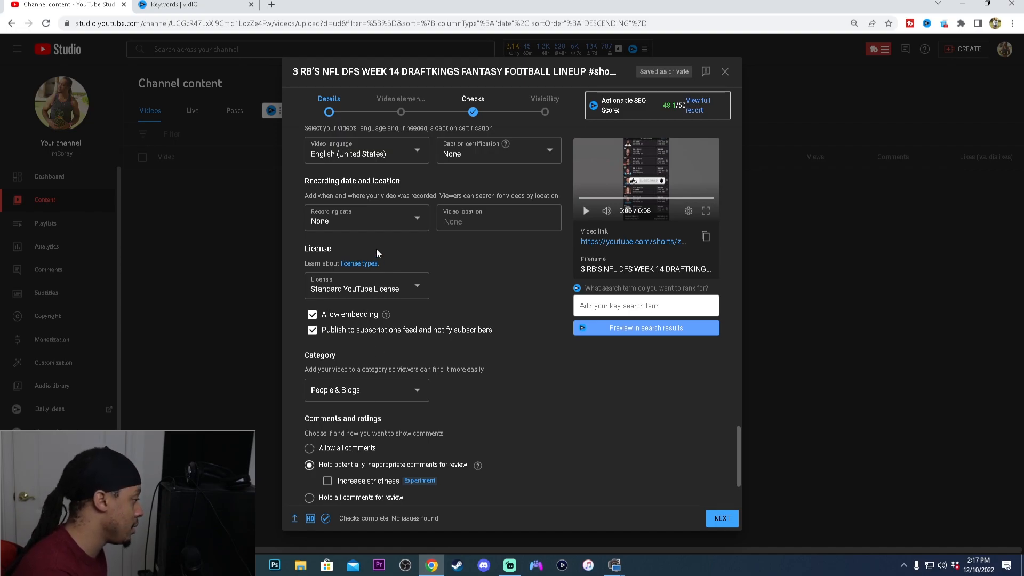
scroll(368, 336, "down", 2)
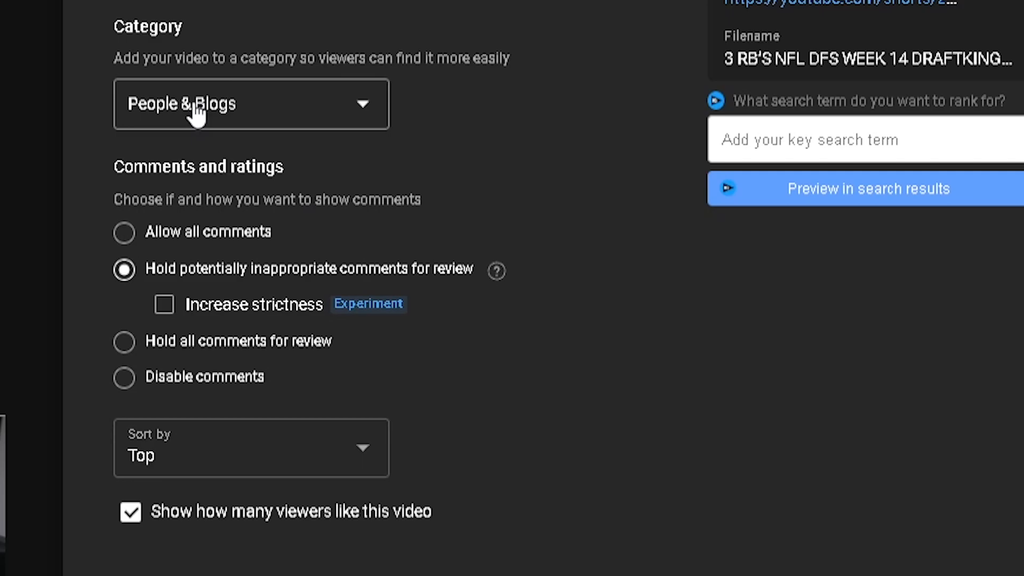
left_click(197, 112)
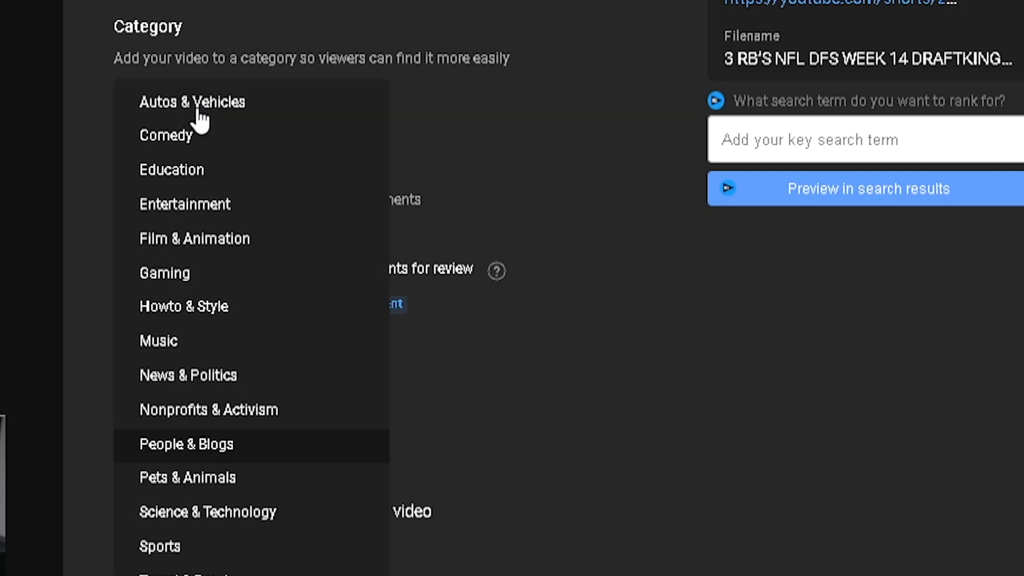
left_click(163, 549)
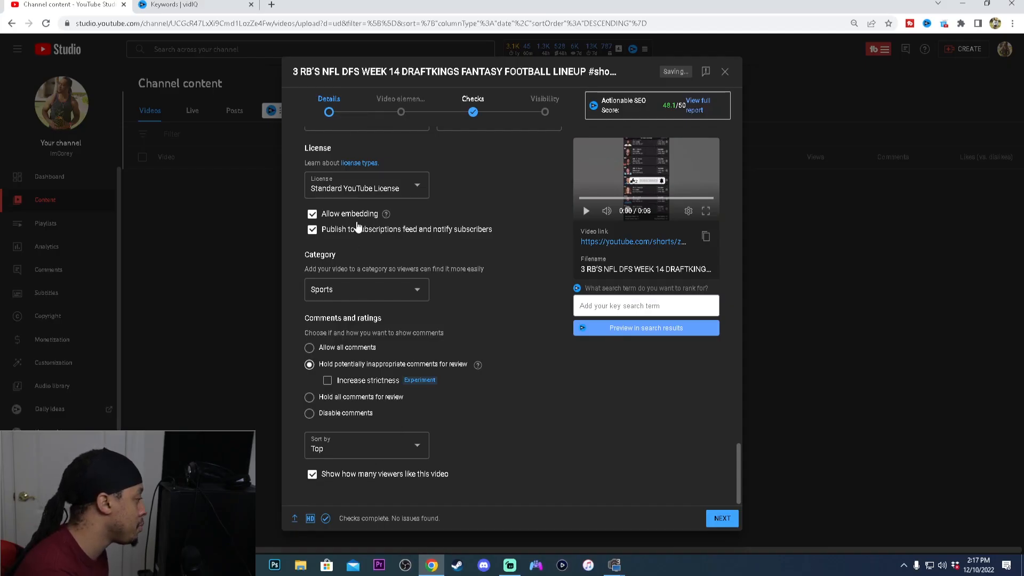
Proceed past the video elements and checks stages to the visibility settings without adding subtitles or cards.
left_click(717, 520)
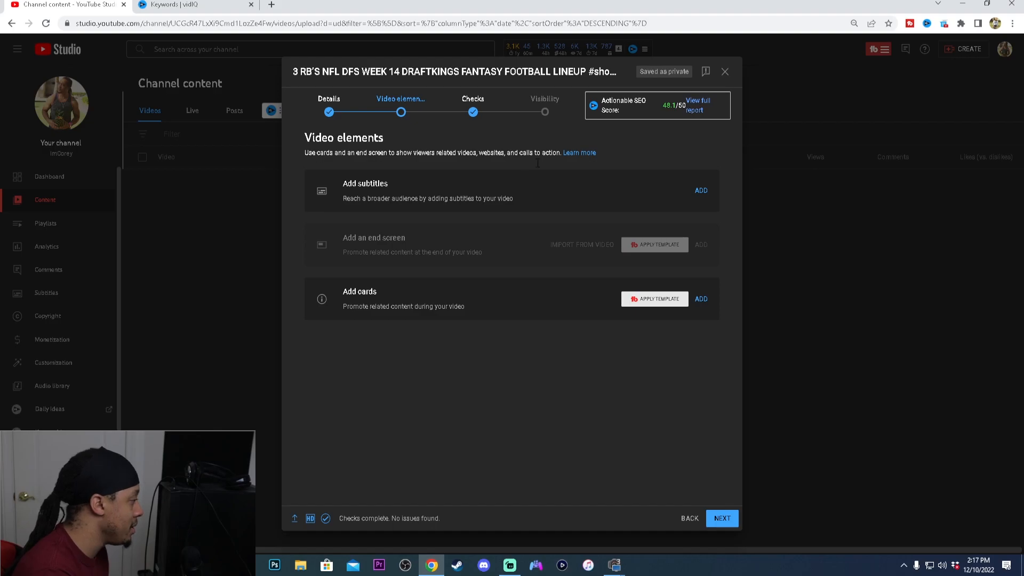
left_click(722, 518)
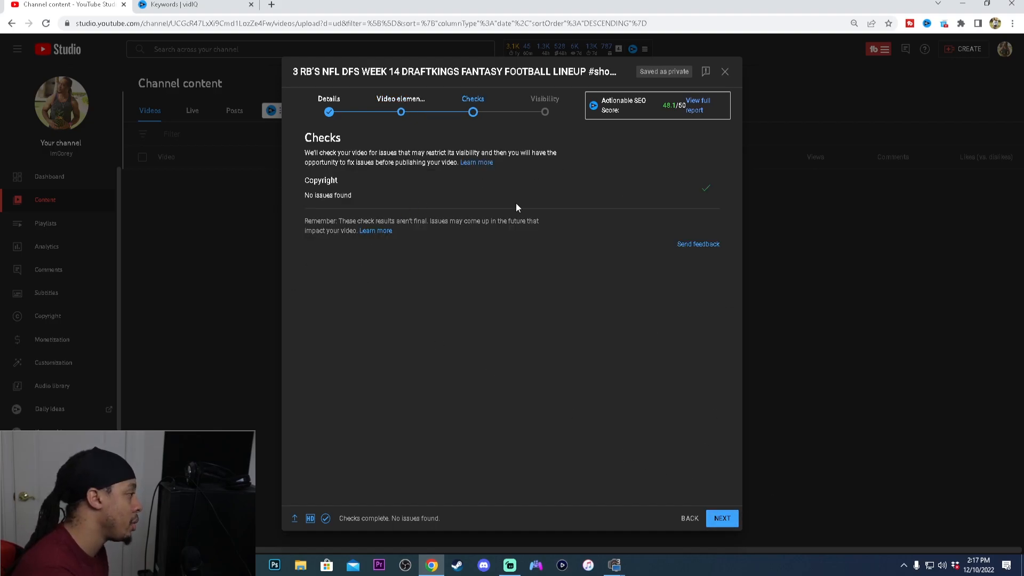
left_click(725, 524)
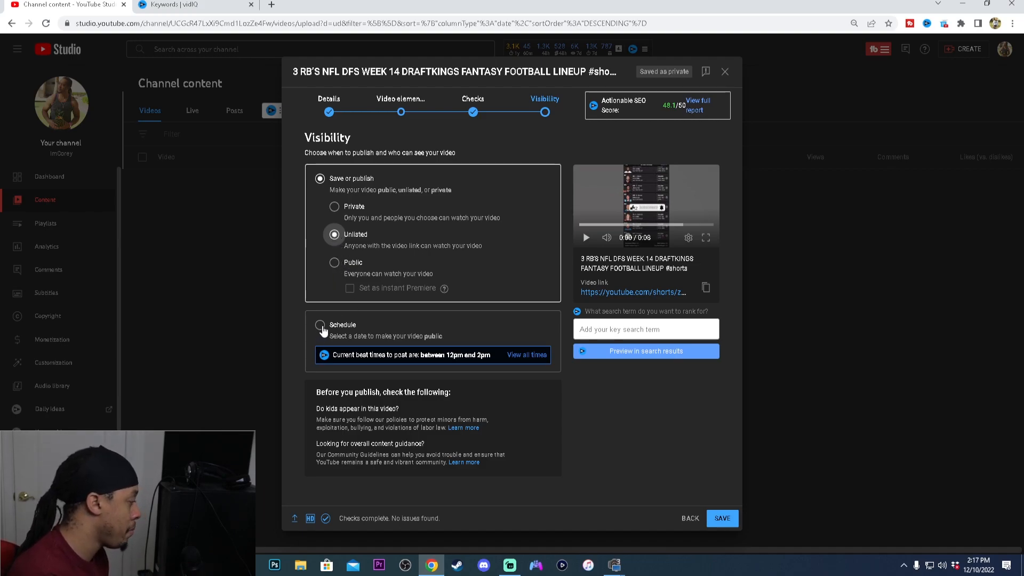
Choose to schedule the video's publication and set it to Dec 10, 2022 at 4:00 PM.
left_click(322, 334)
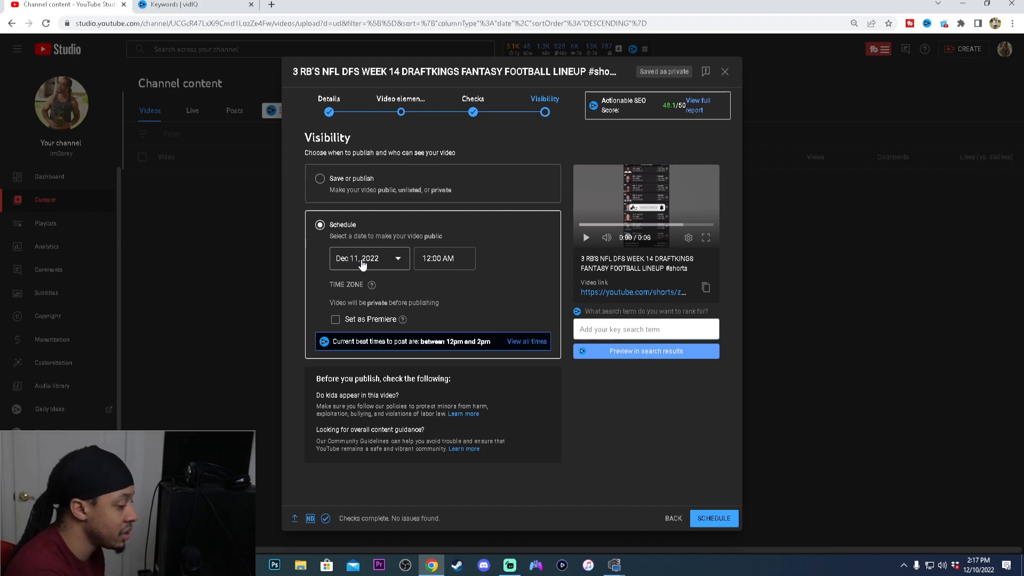
left_click(362, 265)
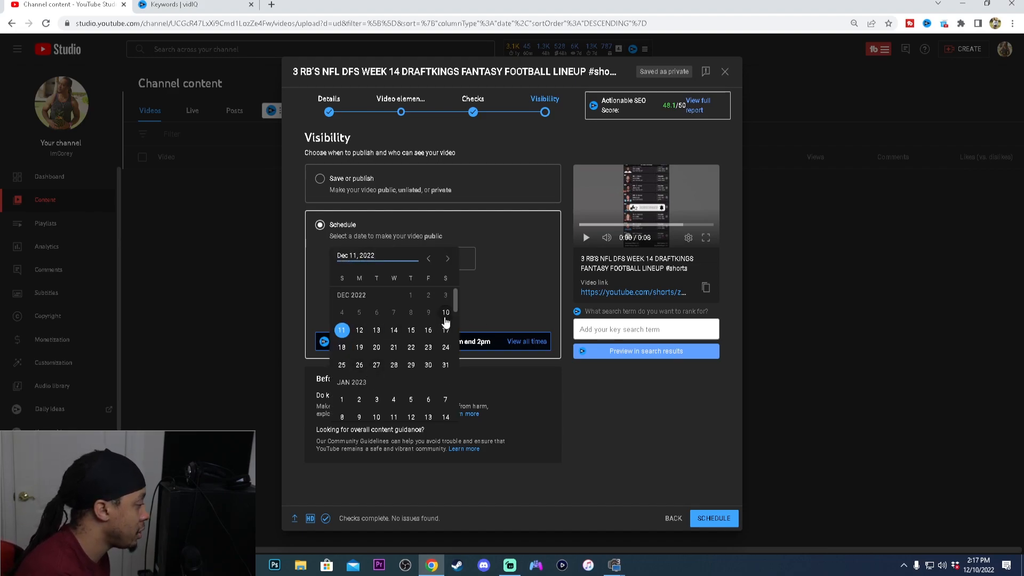
left_click(446, 313)
left_click(437, 257)
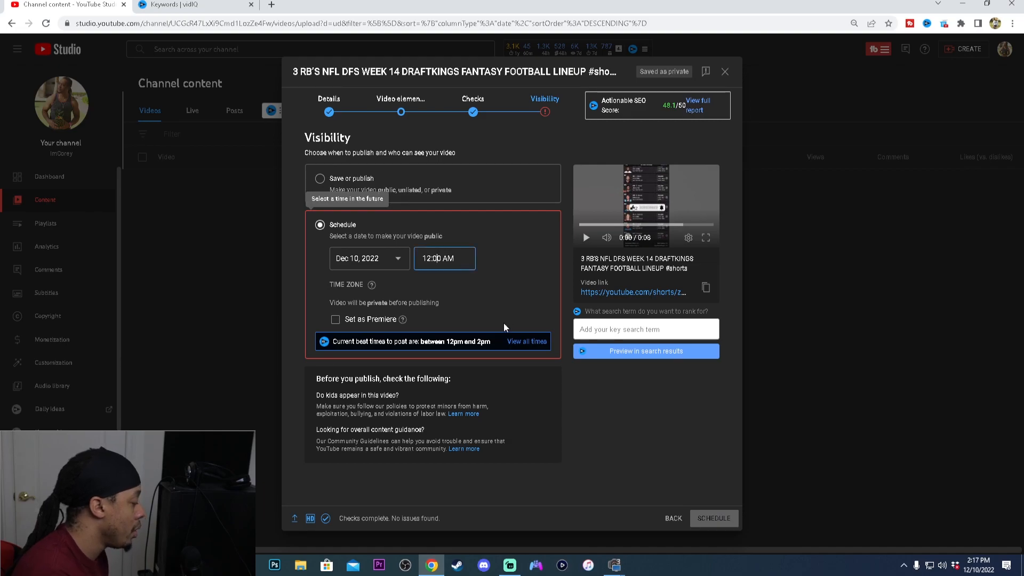
scroll(452, 354, "down", 12)
scroll(453, 353, "down", 6)
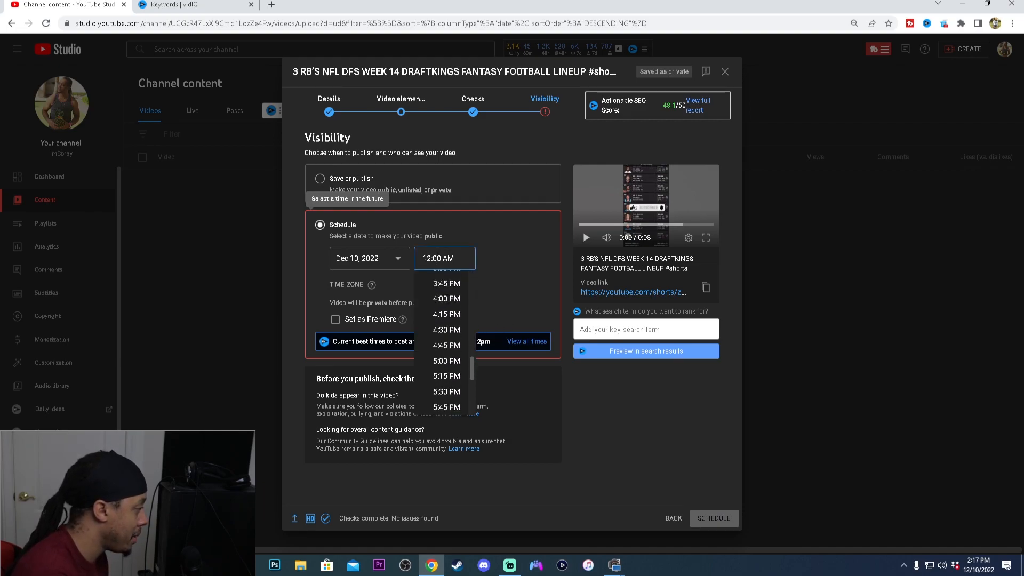
left_click(446, 298)
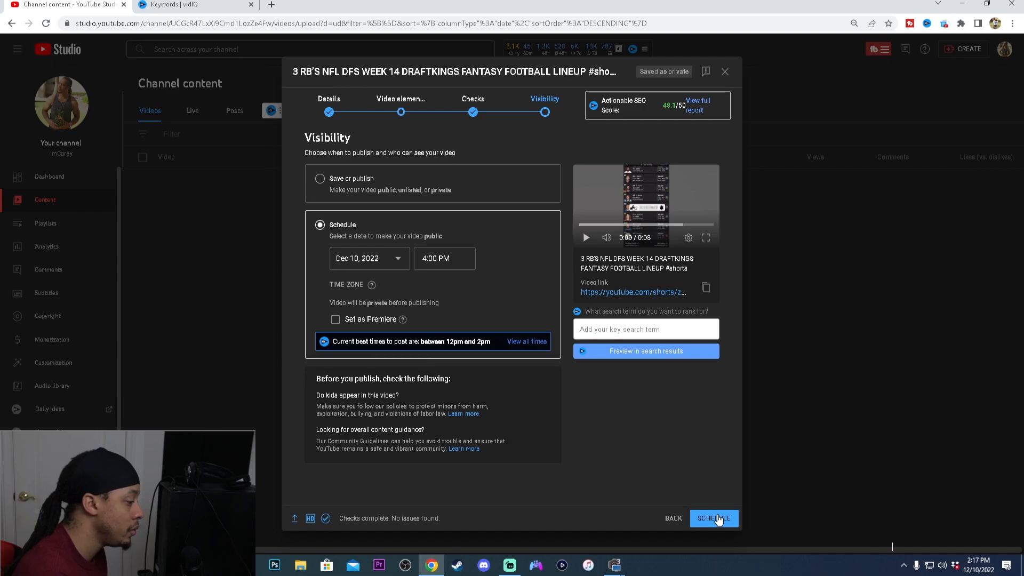
Confirm the scheduled publication, close the confirmation dialog, and check the new Short's visibility details in the channel content list.
left_click(717, 520)
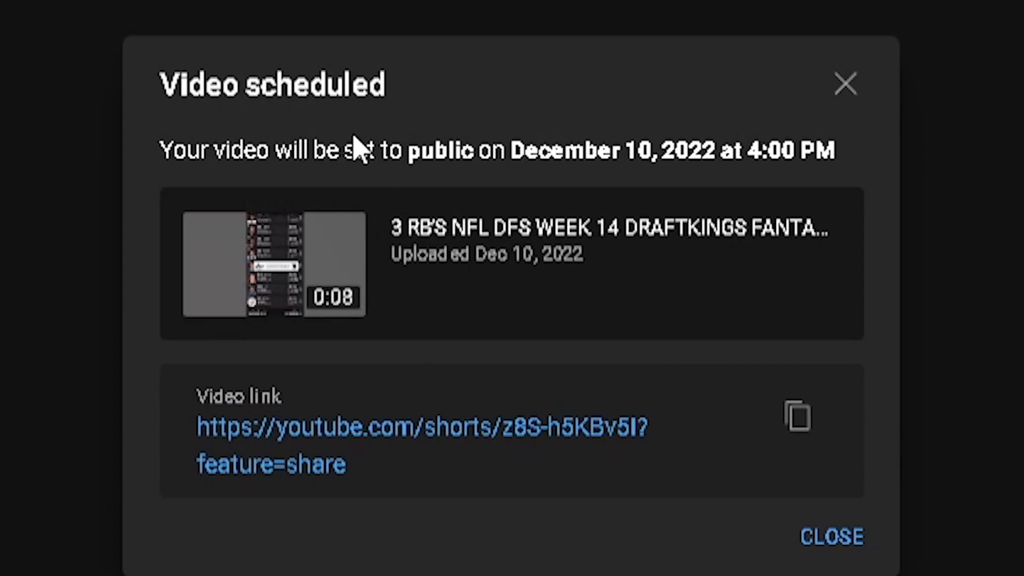
left_click(854, 534)
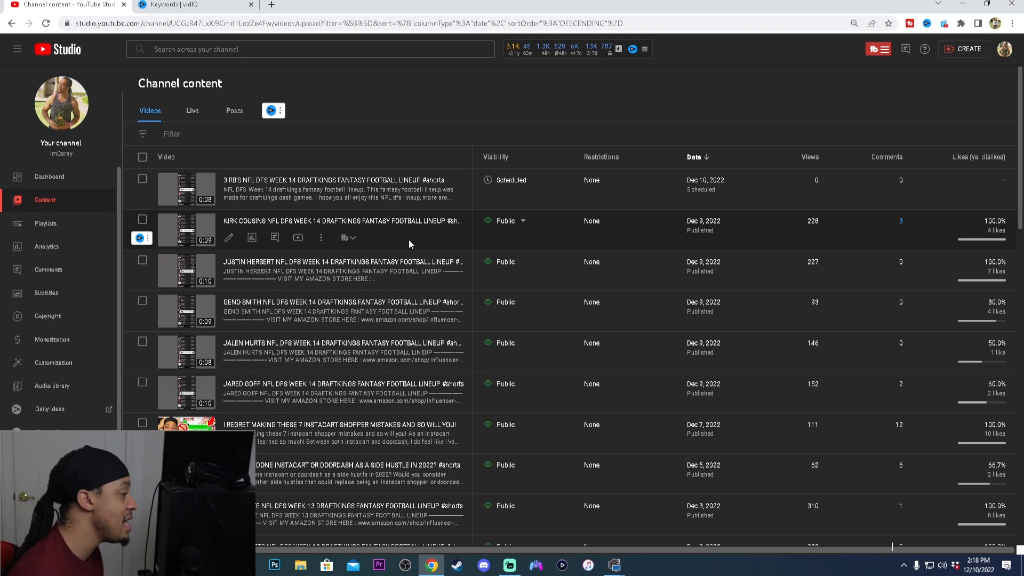
mouse_move(510, 184)
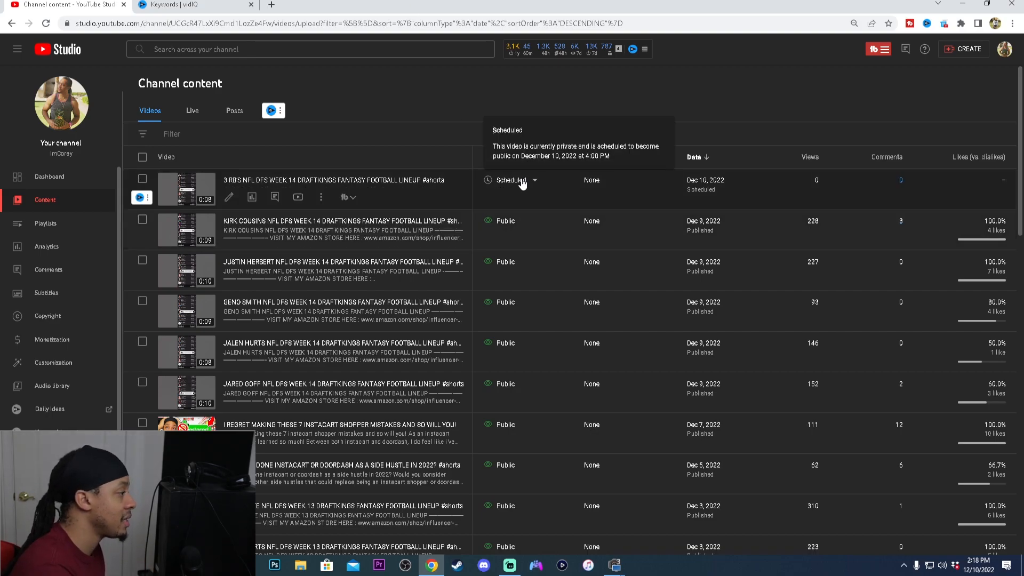